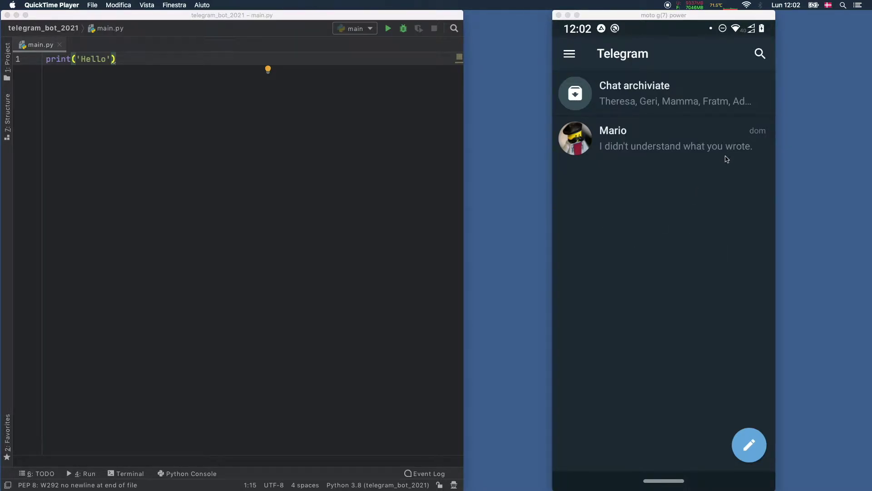
# Step: Search Telegram for BotFather, open the verified bot's chat and restart it
pyautogui.click(761, 55)
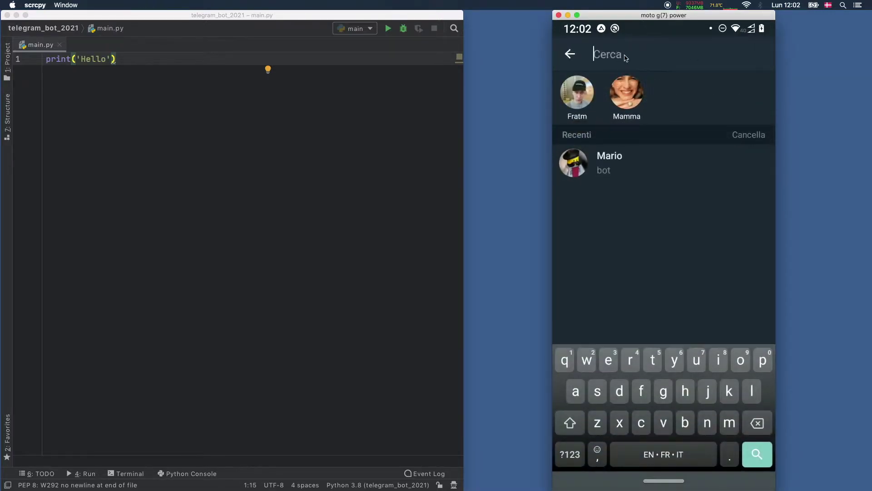
pyautogui.write('BotFather')
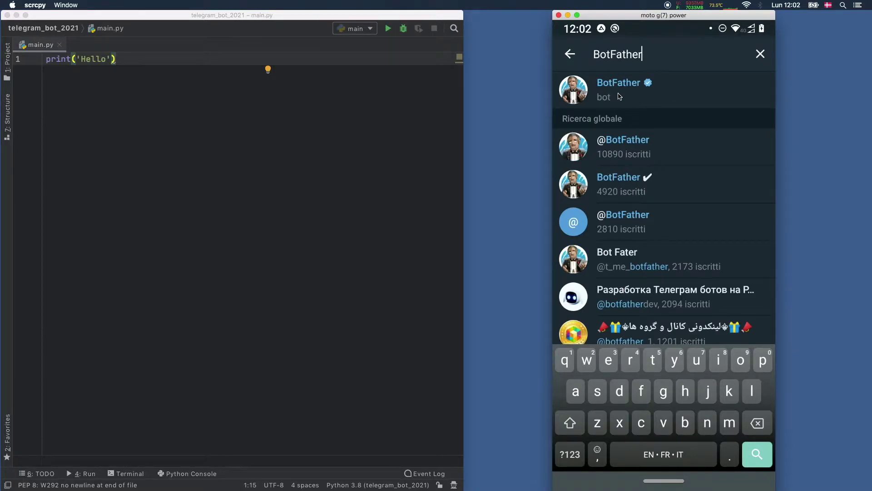
pyautogui.click(583, 97)
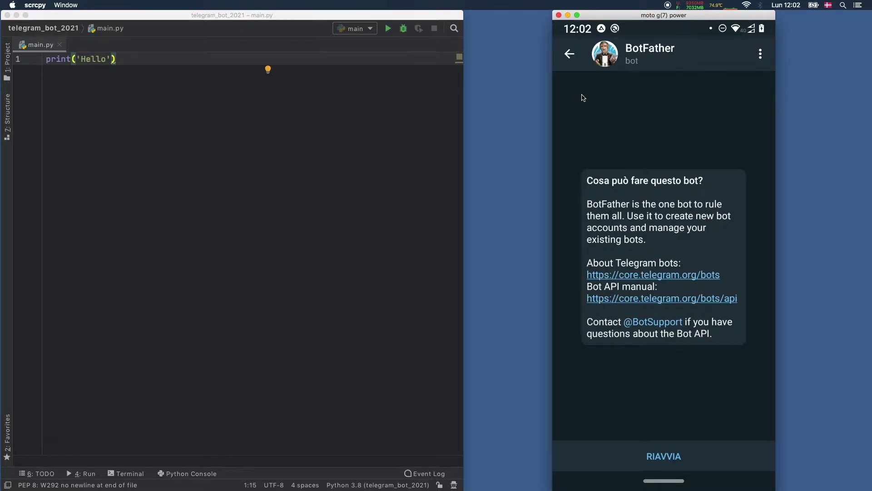
pyautogui.click(662, 456)
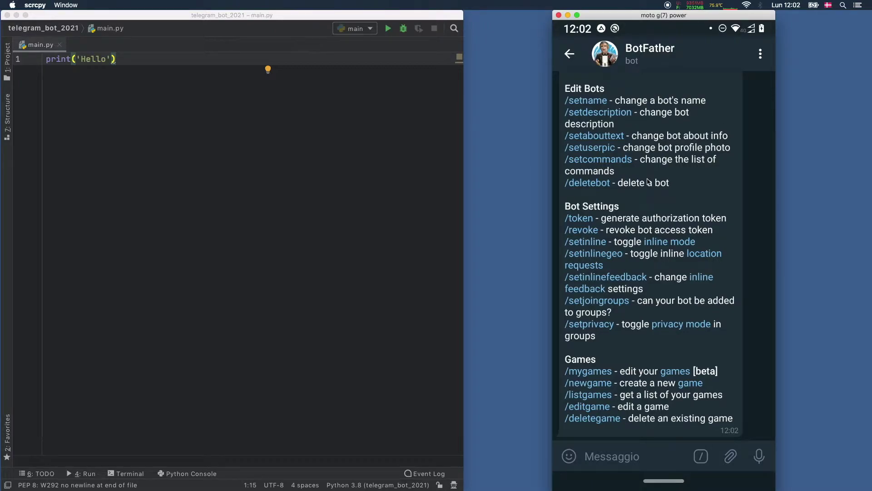
# Step: Review BotFather's command list and send the /newbot command to create a new bot
pyautogui.scroll(5, 649, 182)
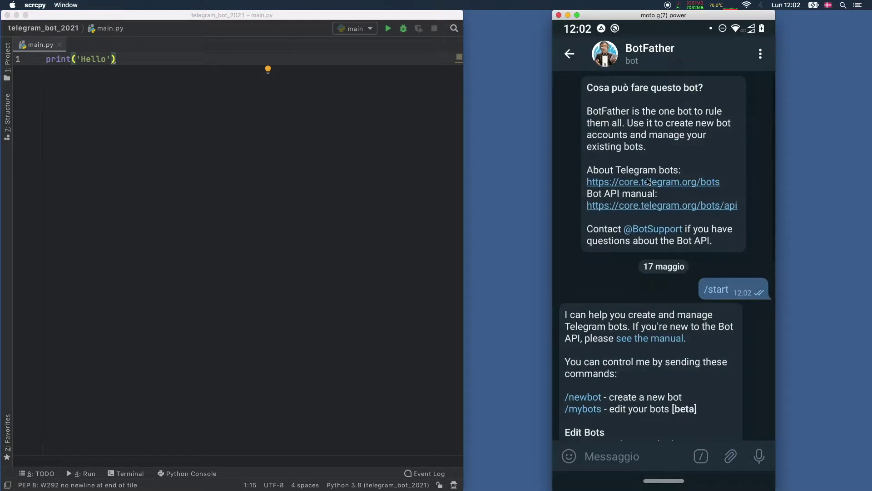
pyautogui.scroll(-5, 652, 234)
pyautogui.moveTo(706, 201); pyautogui.dragTo(704, 313)
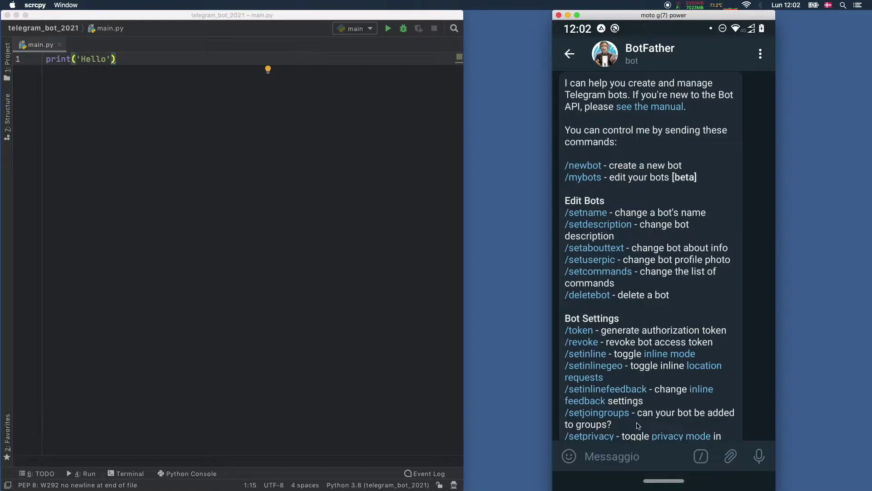
pyautogui.click(614, 462)
pyautogui.write('/')
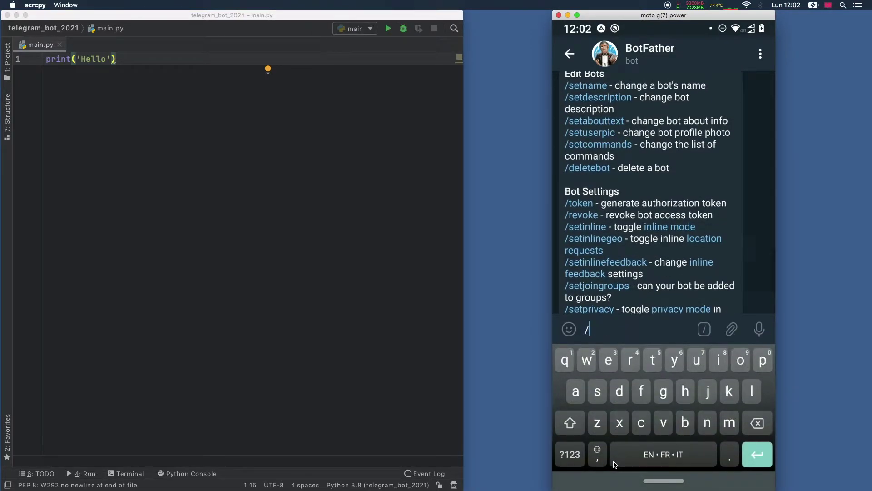
pyautogui.write('new')
pyautogui.click(604, 280)
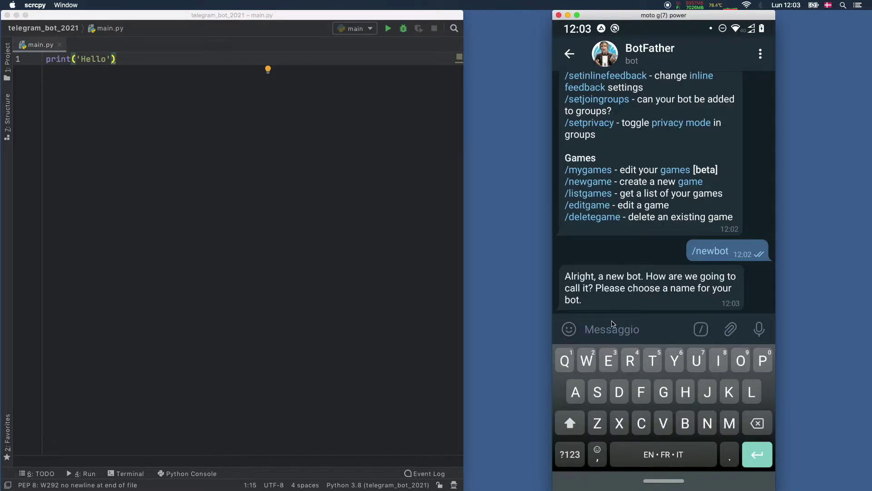
# Step: Name the new bot Luigi and give it the username luigi_2021_bot
pyautogui.write('Luigi')
pyautogui.press('Return')
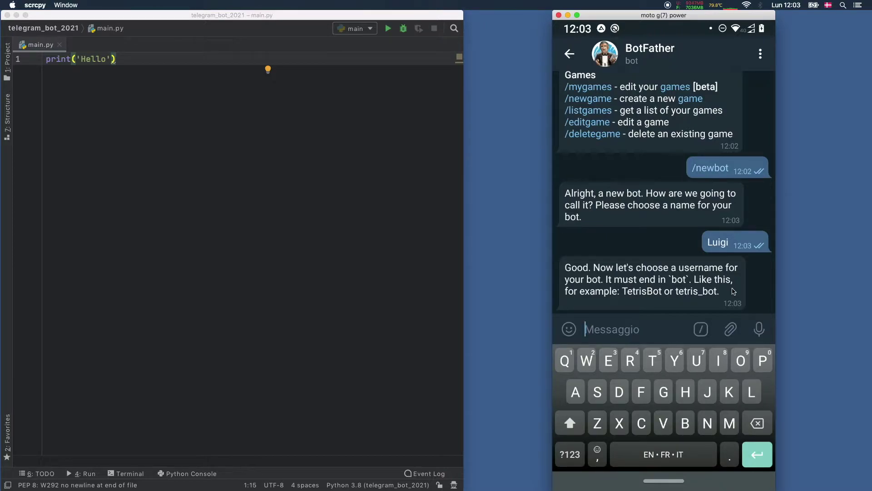
pyautogui.write('luigi_20')
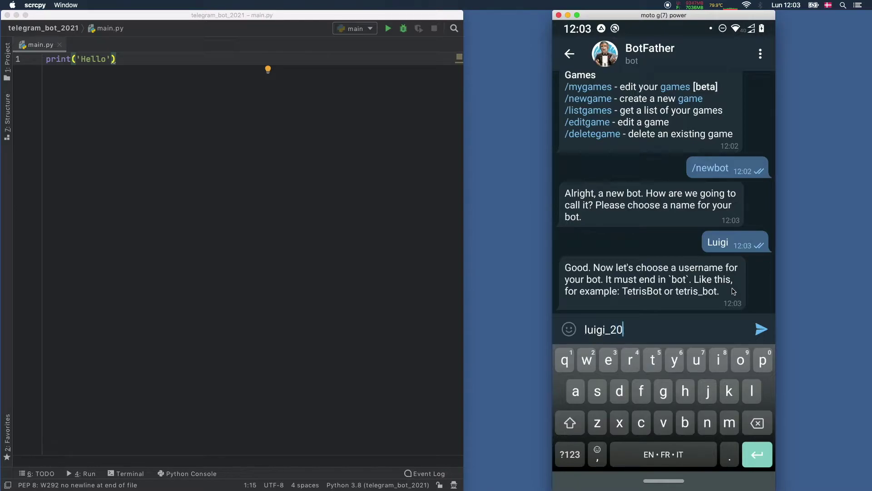
pyautogui.write('21_bot')
pyautogui.click(761, 330)
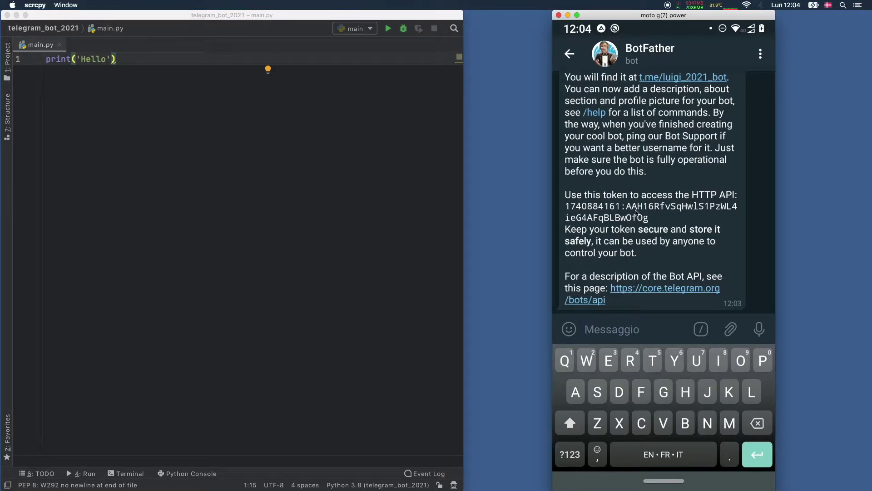
# Step: Copy the bot's API token from the chat and replace the print line in main.py with an API_KEY string containing the token
pyautogui.click(636, 212)
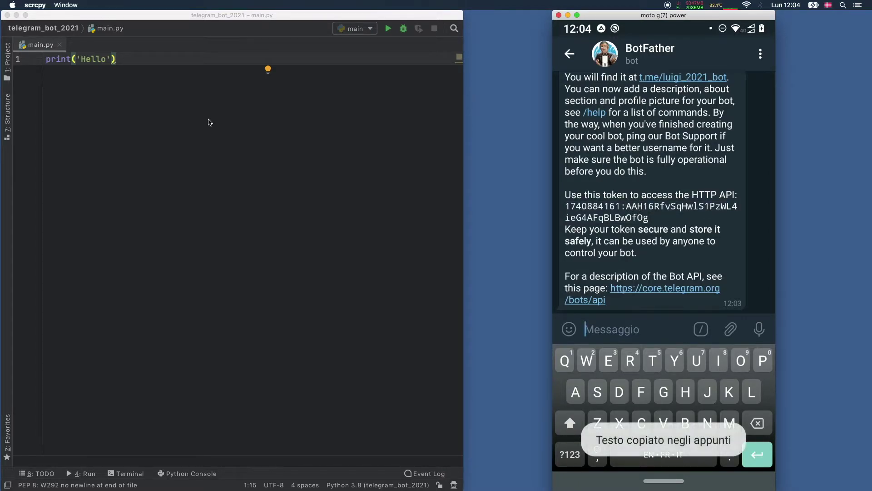
pyautogui.click(209, 122)
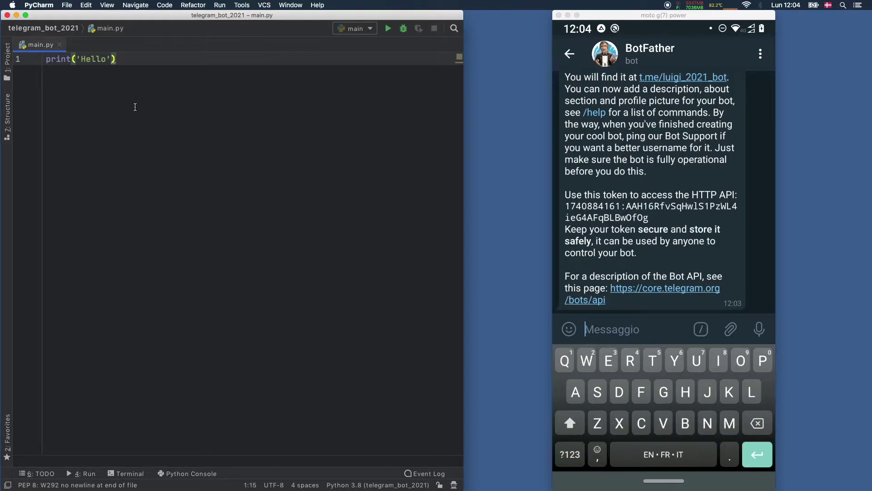
pyautogui.moveTo(159, 73); pyautogui.dragTo(11, 52)
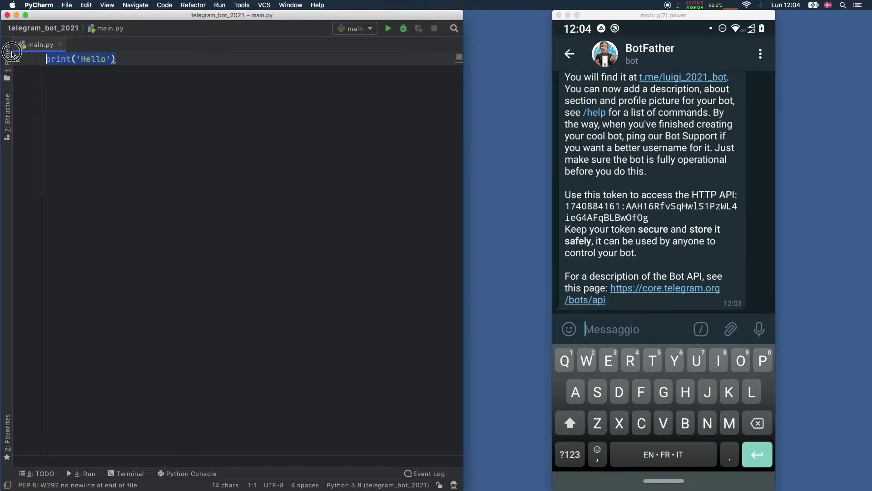
pyautogui.press('BackSpace')
pyautogui.write("API_KEY = '")
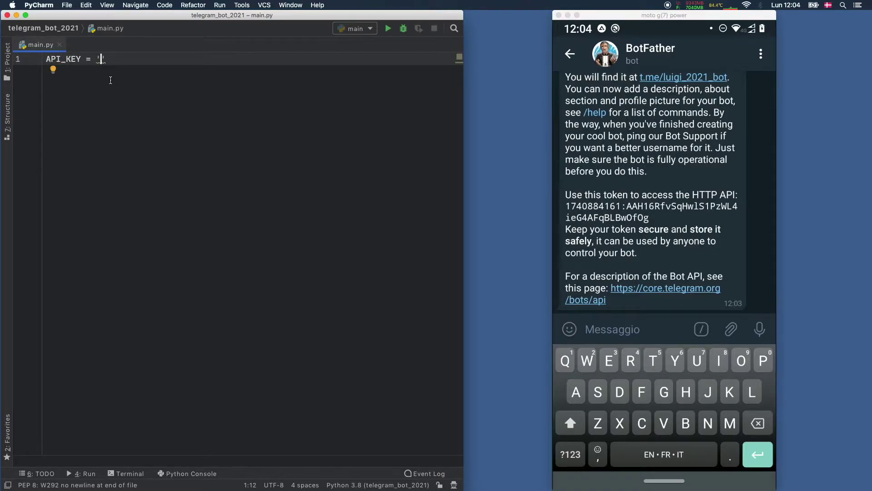
pyautogui.press('super+v')
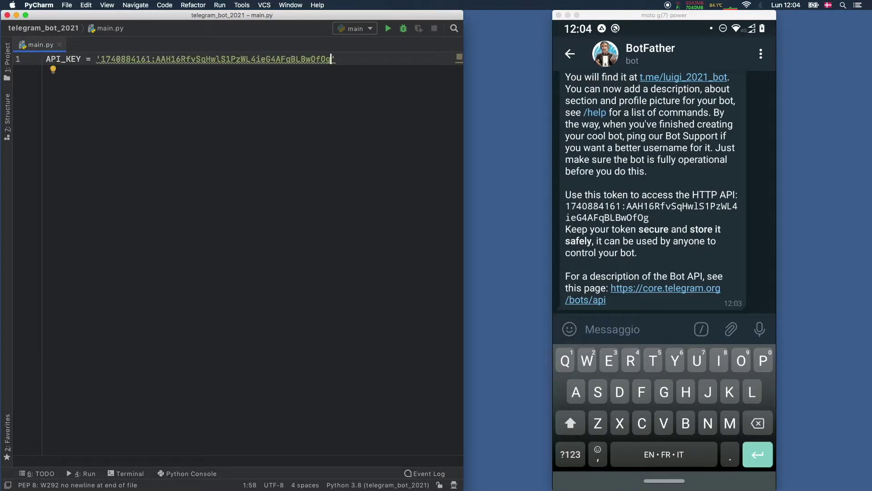
pyautogui.click(181, 175)
pyautogui.click(605, 334)
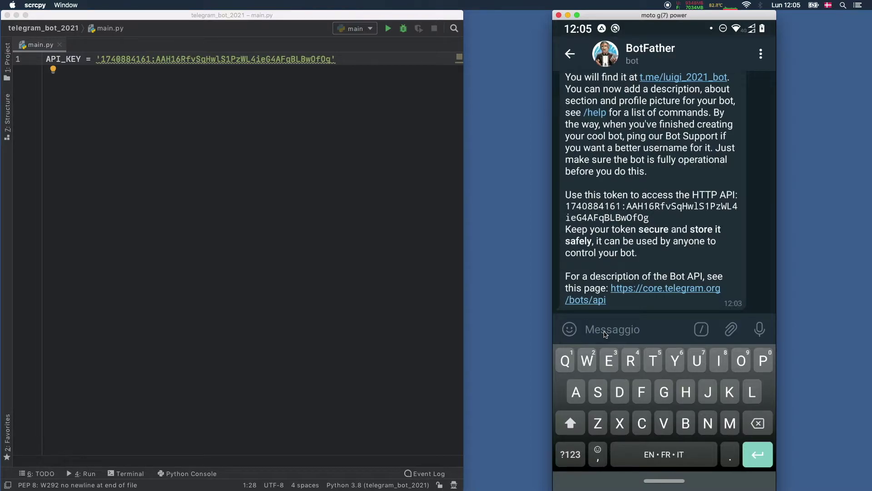
pyautogui.write('/')
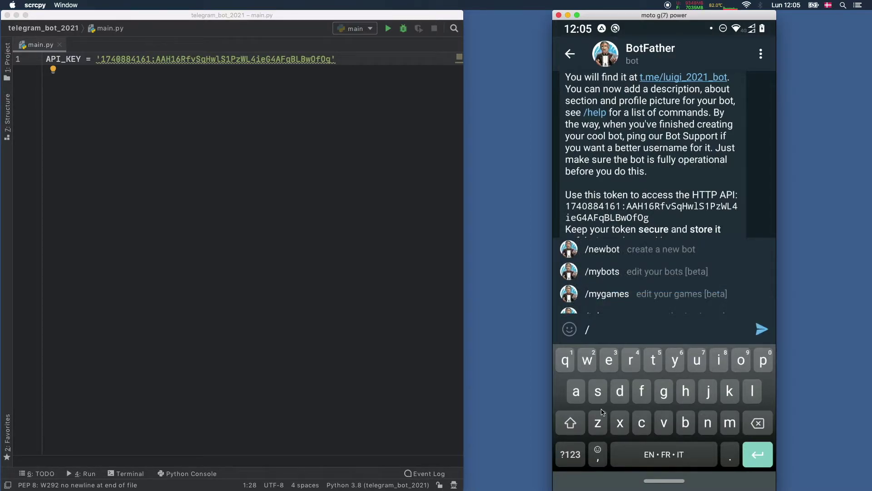
pyautogui.write('mybots')
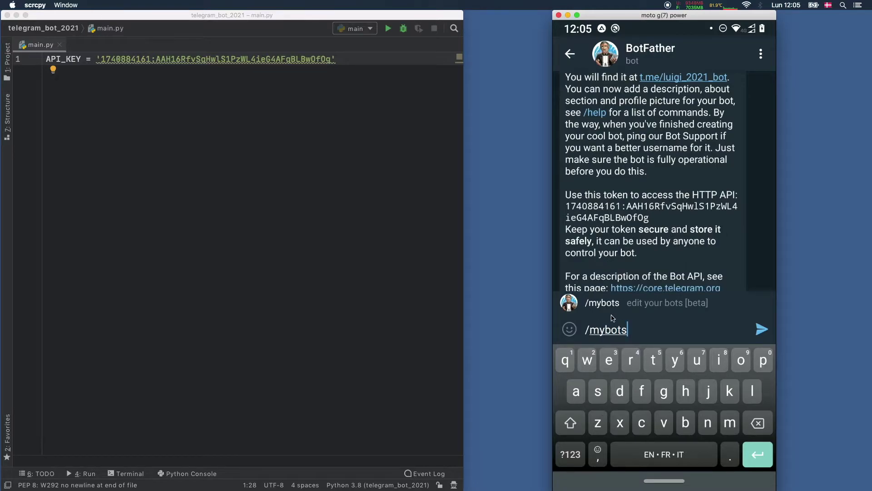
pyautogui.click(611, 305)
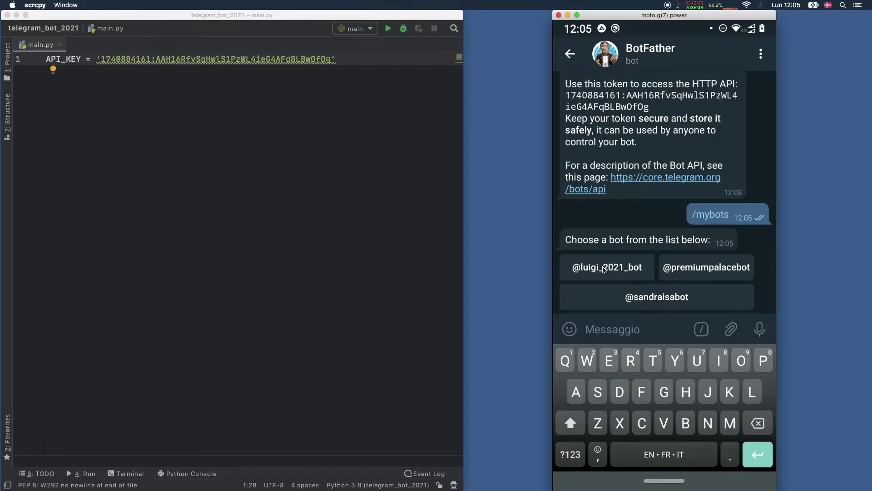
pyautogui.click(604, 269)
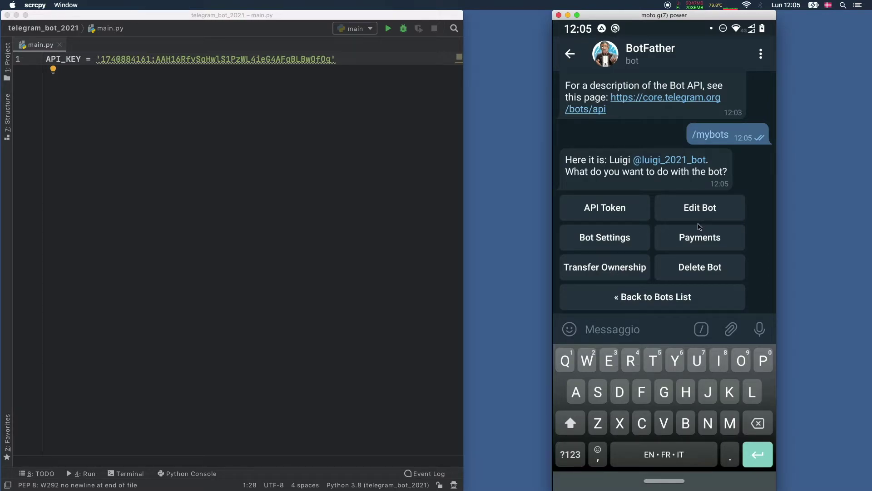
pyautogui.click(702, 214)
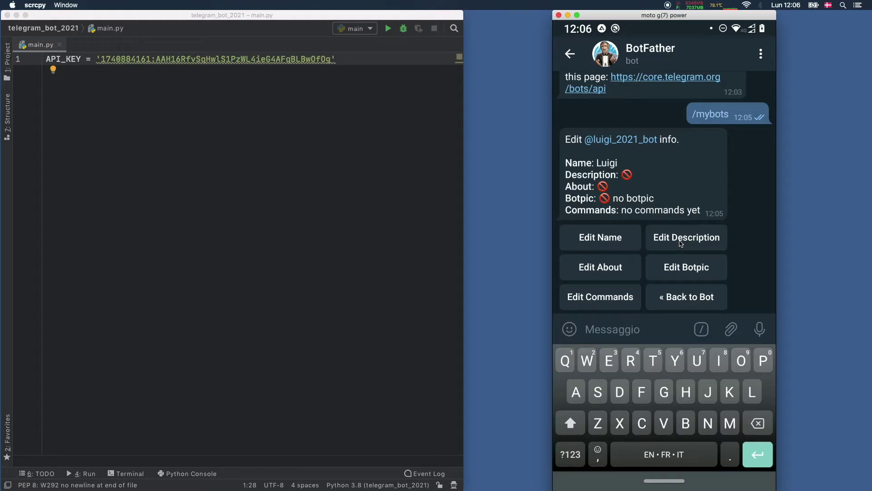
# Step: Set the bot's description to "I can answer sarcastically to anything!"
pyautogui.click(681, 243)
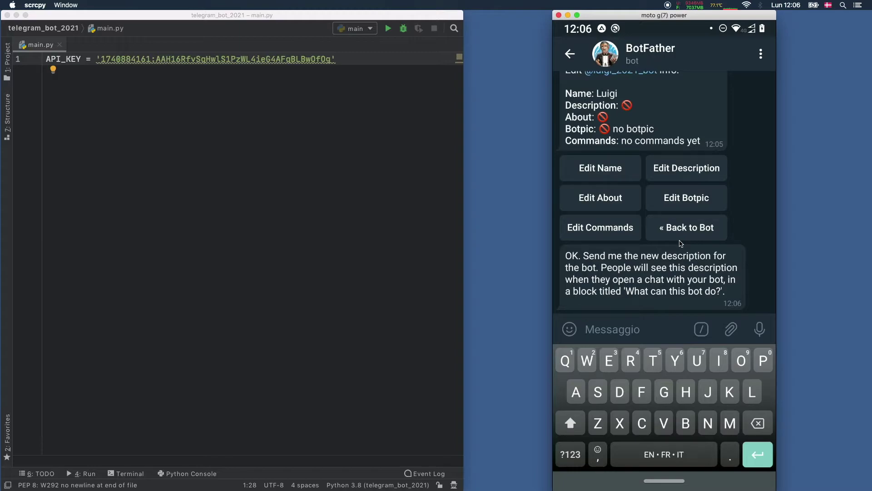
pyautogui.write('I ca')
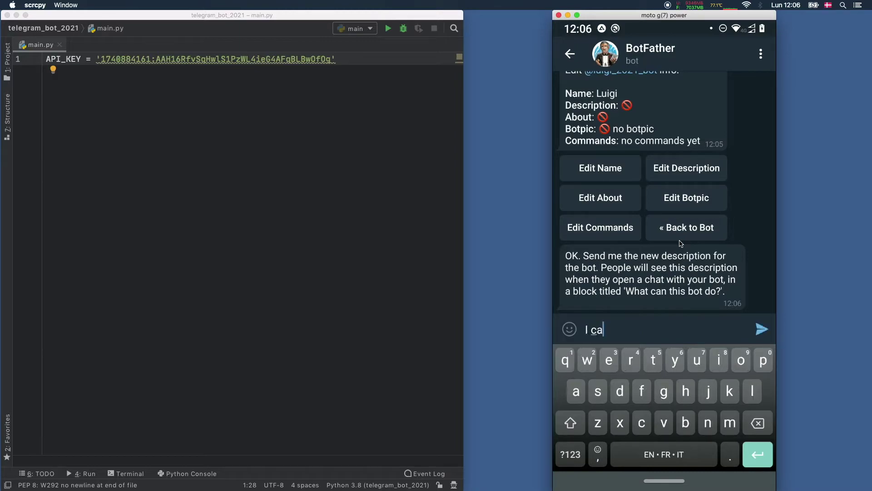
pyautogui.write('n answer sar')
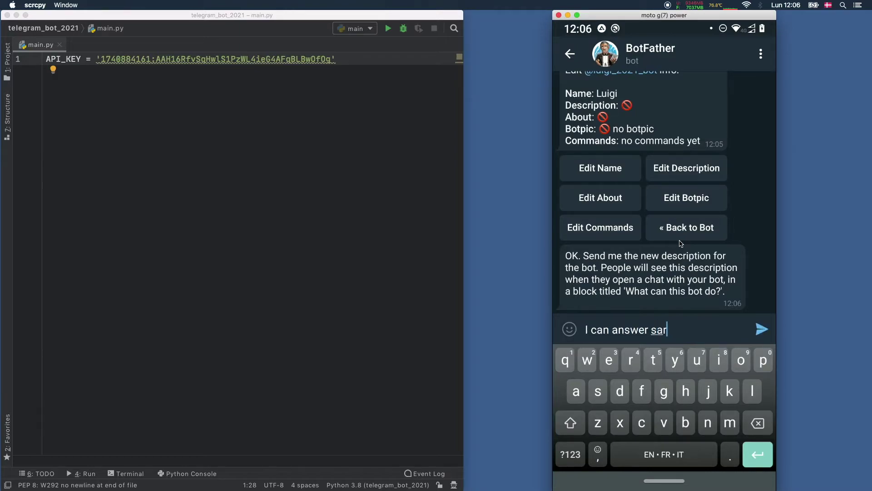
pyautogui.write('castically to an')
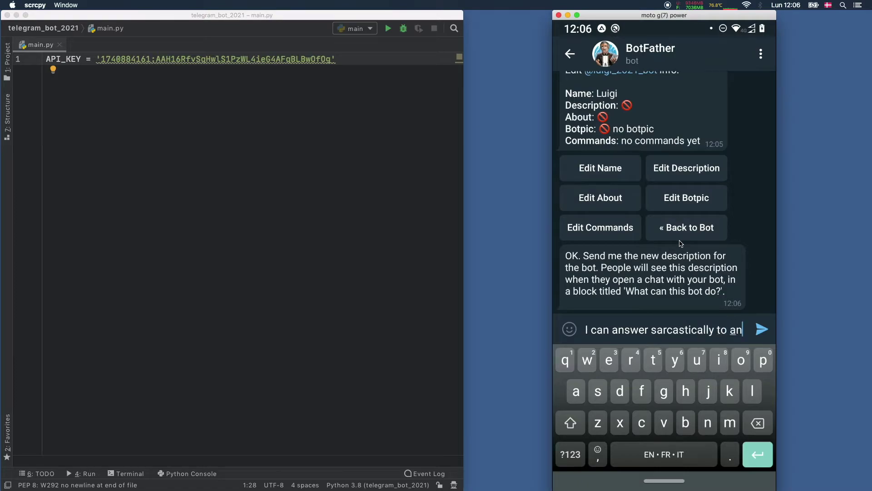
pyautogui.write('ything!')
pyautogui.click(762, 329)
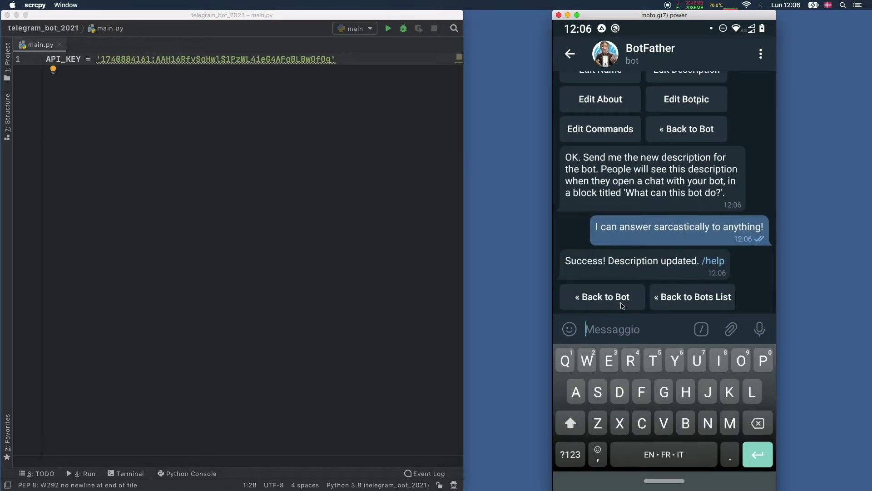
# Step: Return to the Luigi bot's edit options and look at BotFather's profile page as an About text example
pyautogui.click(622, 301)
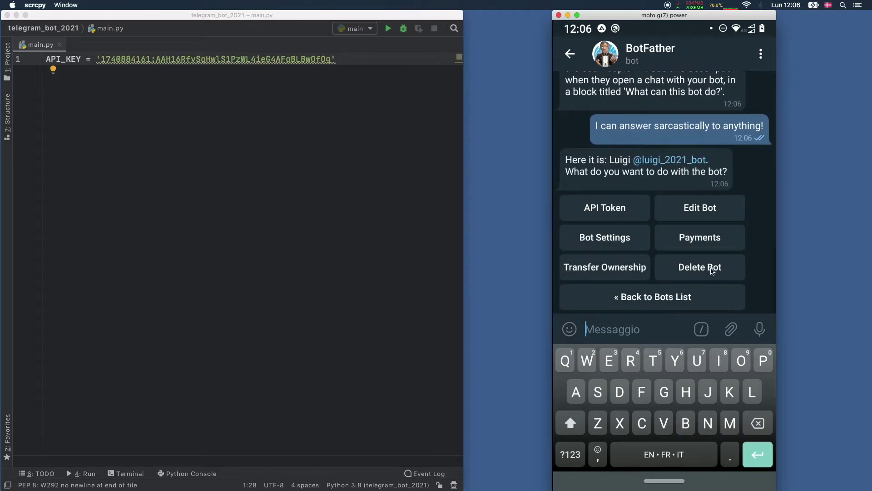
pyautogui.click(691, 209)
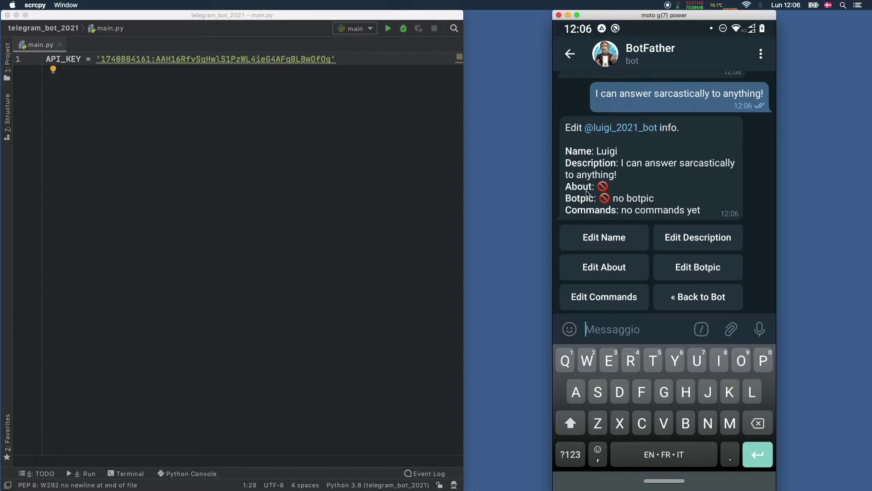
pyautogui.click(638, 54)
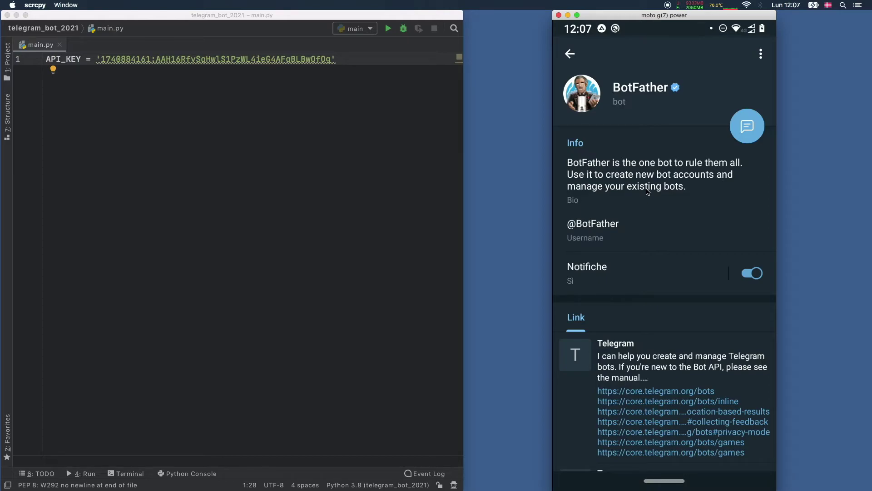
pyautogui.click(570, 53)
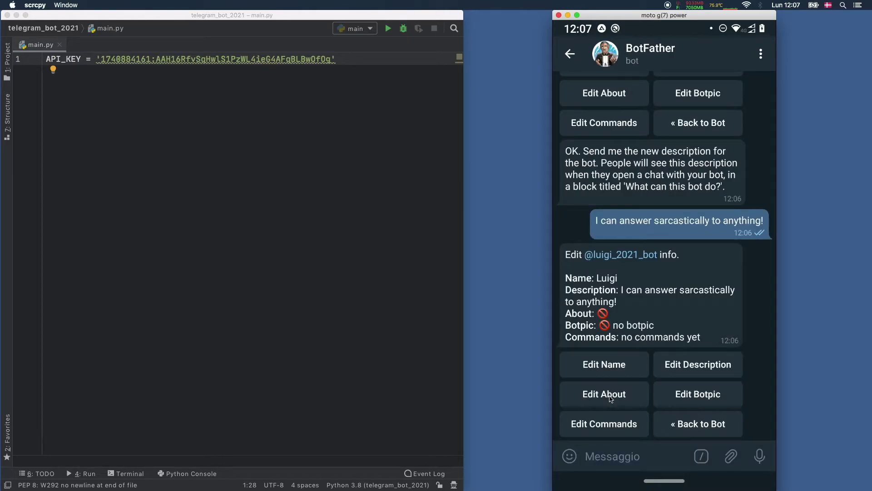
# Step: Set the Luigi bot's About text to "I am Luigi, Mario's brother!" and send it to BotFather
pyautogui.click(610, 398)
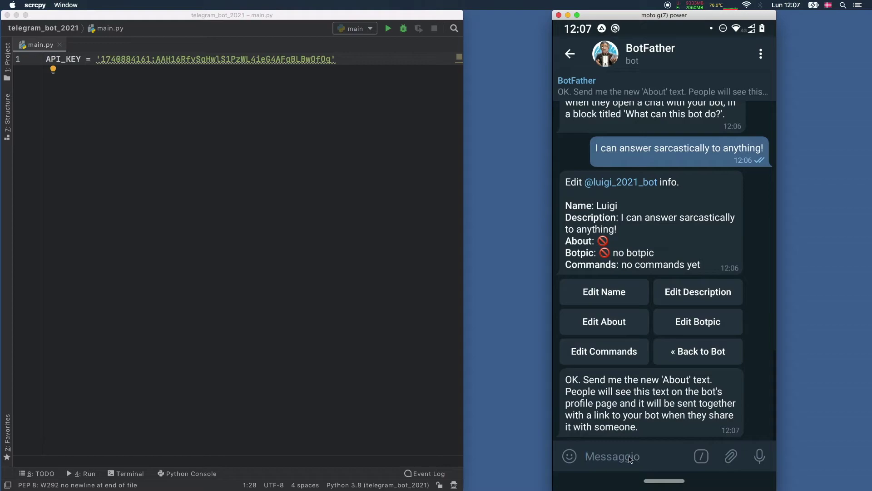
pyautogui.click(631, 459)
pyautogui.write('I a')
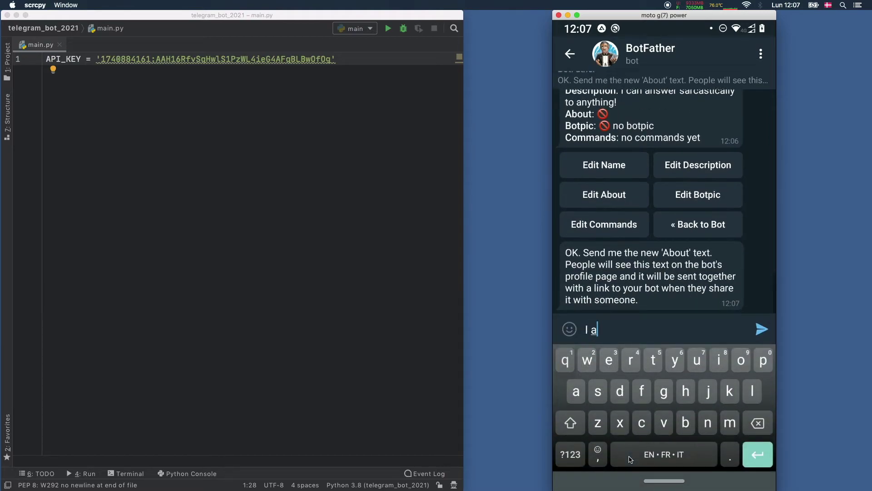
pyautogui.write('m Luigi, Mari')
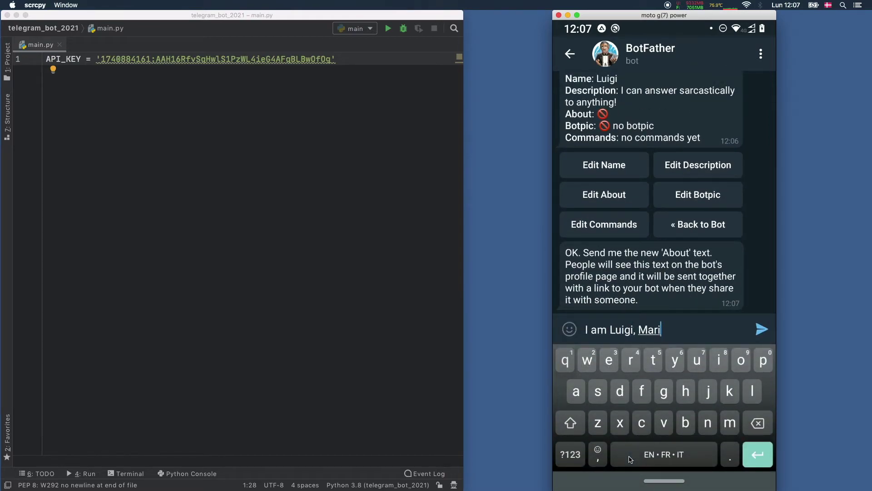
pyautogui.write("o's brother")
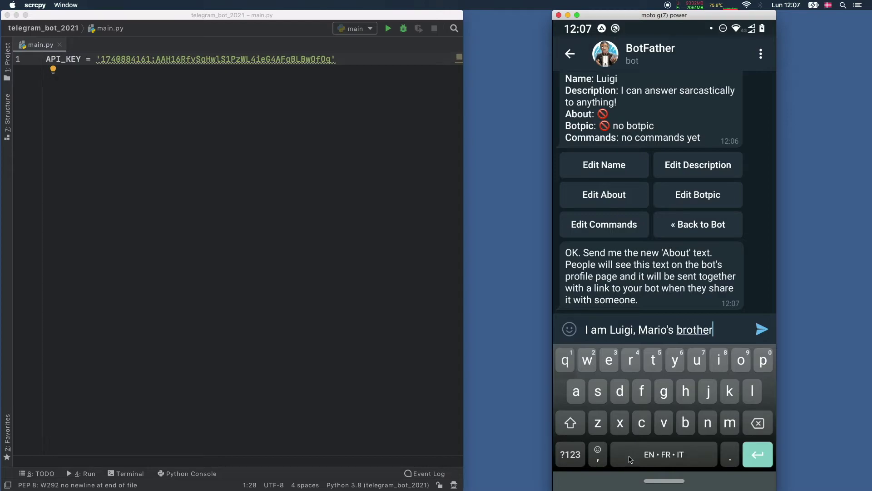
pyautogui.write('!')
pyautogui.click(762, 328)
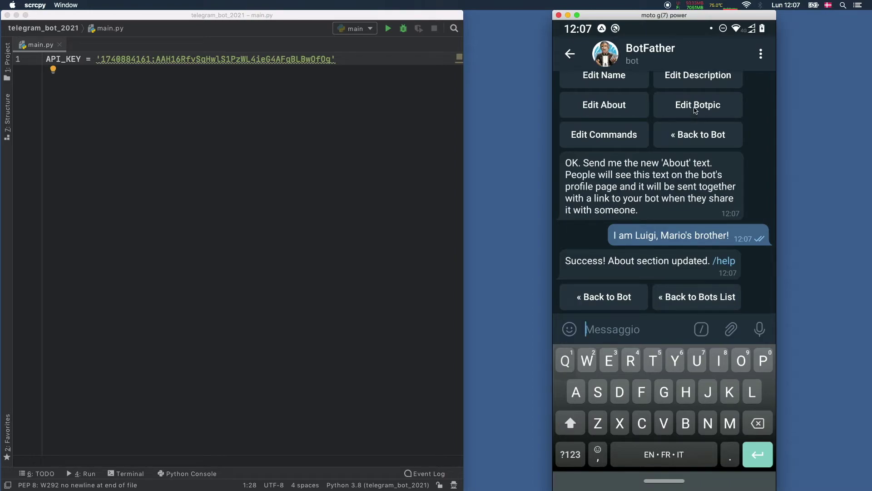
# Step: Set the bot's profile photo to the gallery picture of the man at the red playground, and return to the bot's edit options
pyautogui.click(705, 196)
pyautogui.moveTo(705, 196); pyautogui.dragTo(705, 203)
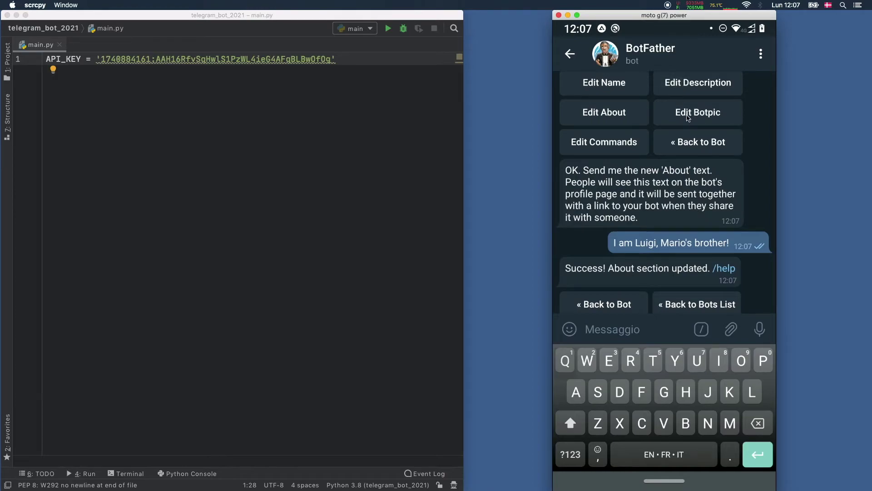
pyautogui.click(688, 116)
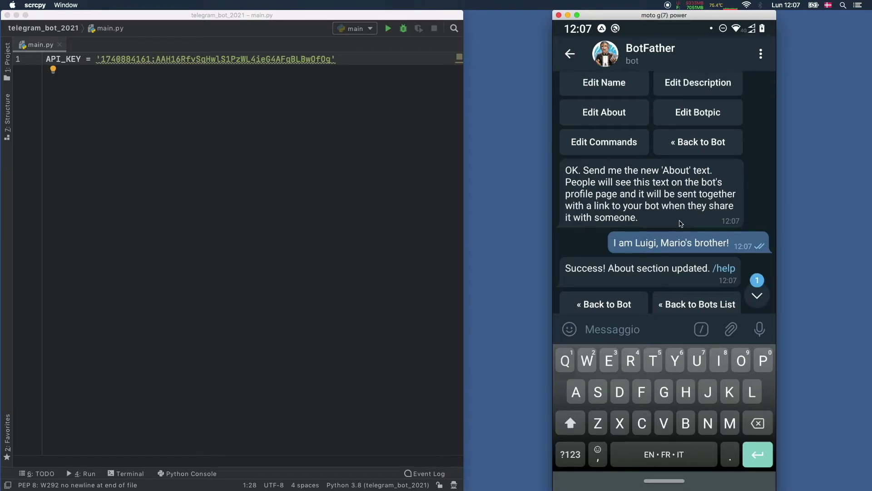
pyautogui.moveTo(675, 289); pyautogui.dragTo(683, 147)
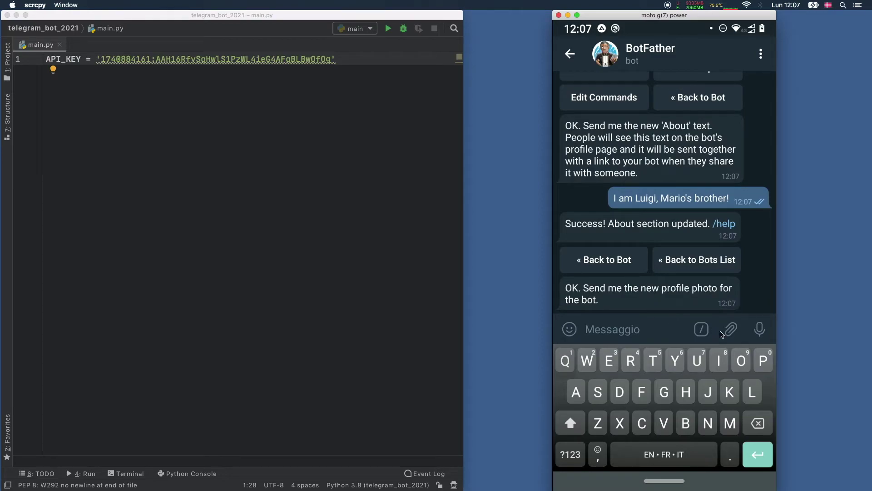
pyautogui.click(731, 334)
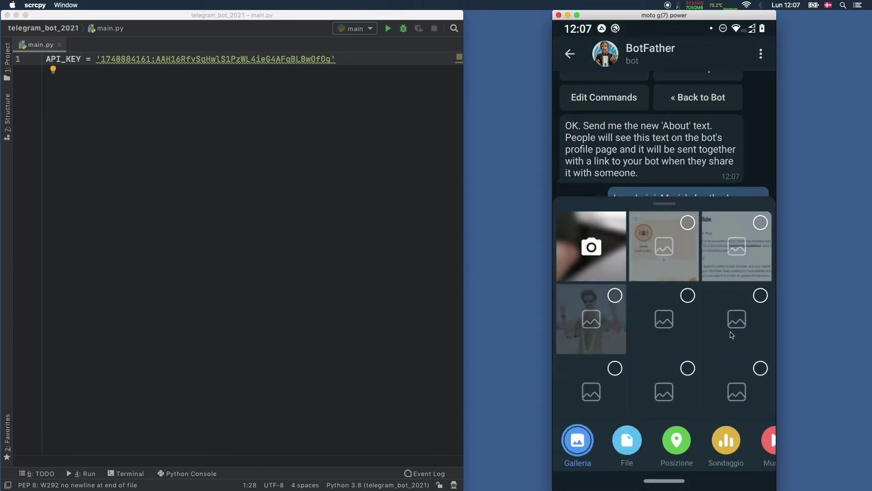
pyautogui.scroll(-5, 675, 406)
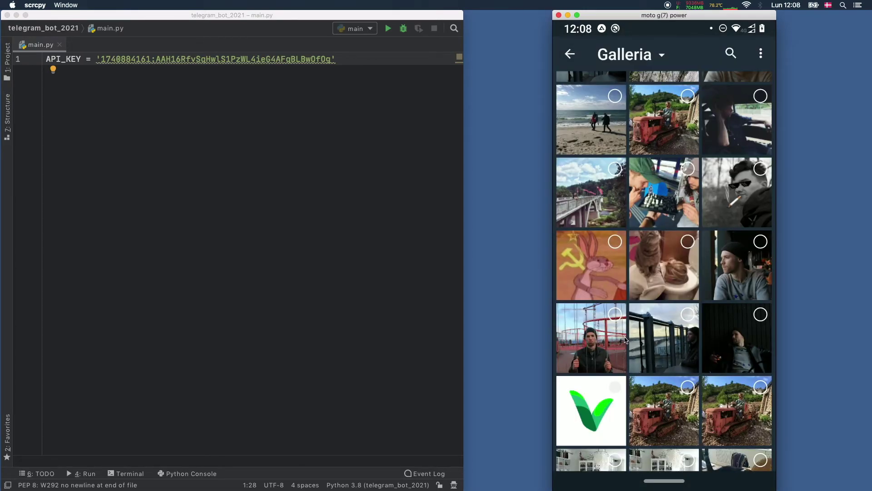
pyautogui.click(614, 319)
pyautogui.click(748, 450)
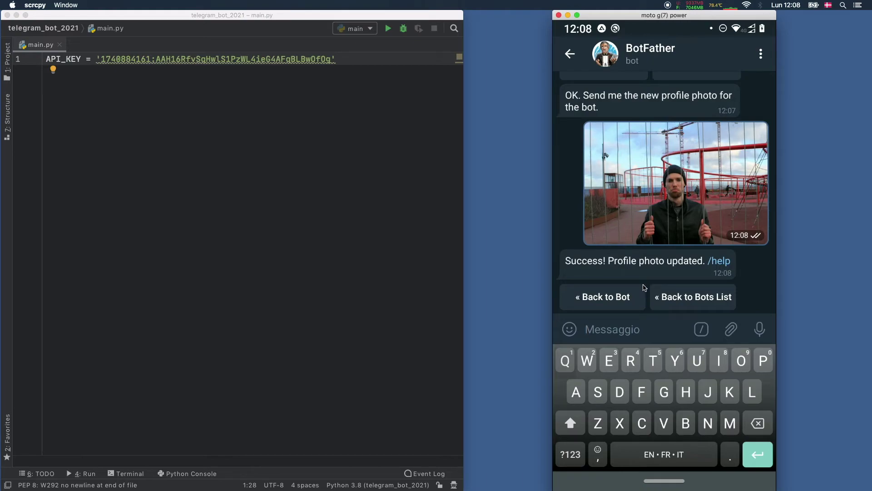
pyautogui.click(631, 298)
pyautogui.click(682, 204)
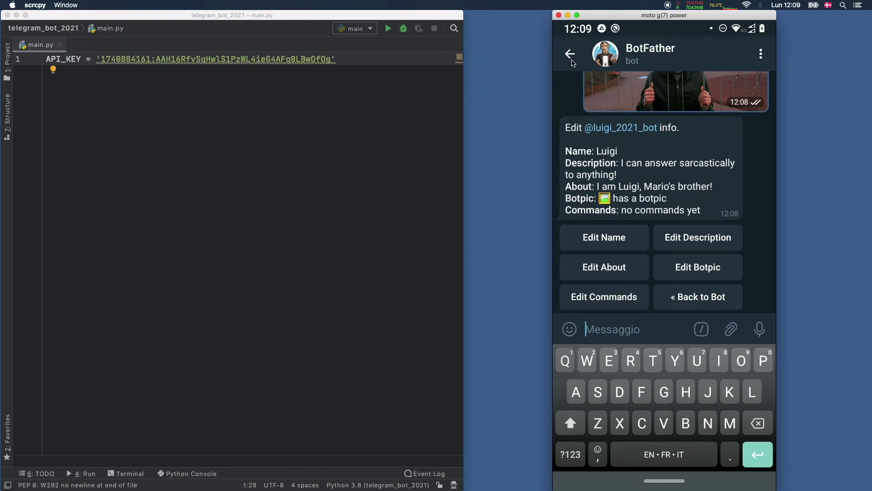
# Step: Search Telegram for luigi_2021_bot to open the Luigi bot's chat, and check the bot's profile page before returning to the chat
pyautogui.click(570, 55)
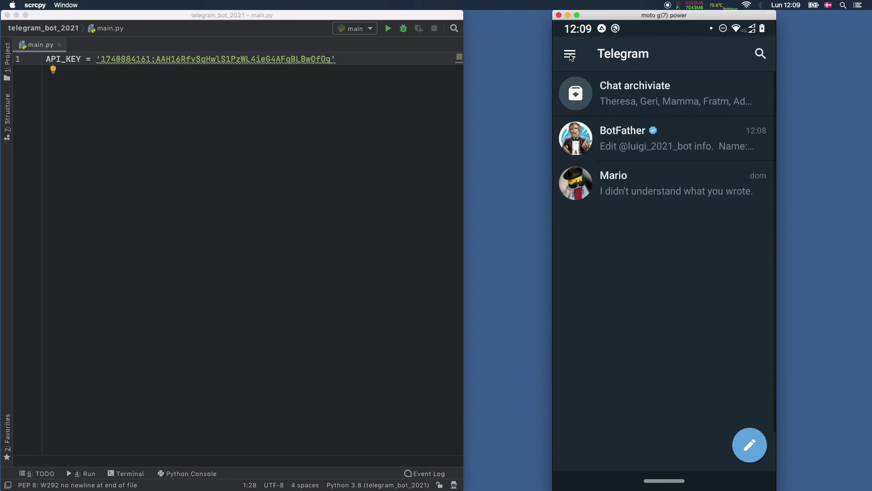
pyautogui.click(759, 55)
pyautogui.write('luigi')
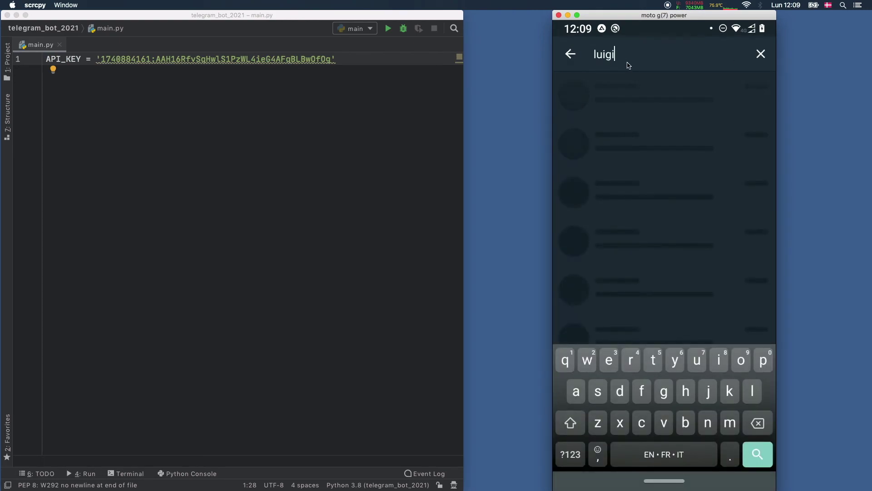
pyautogui.write('_2021_')
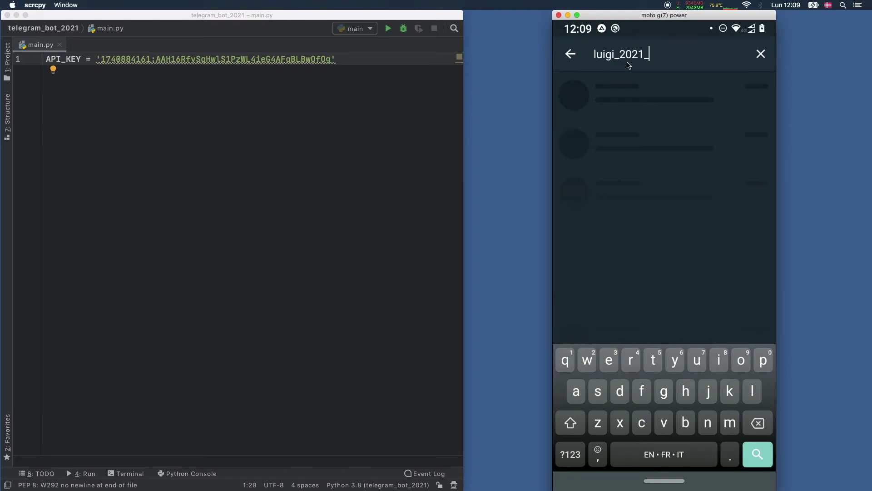
pyautogui.write('bot')
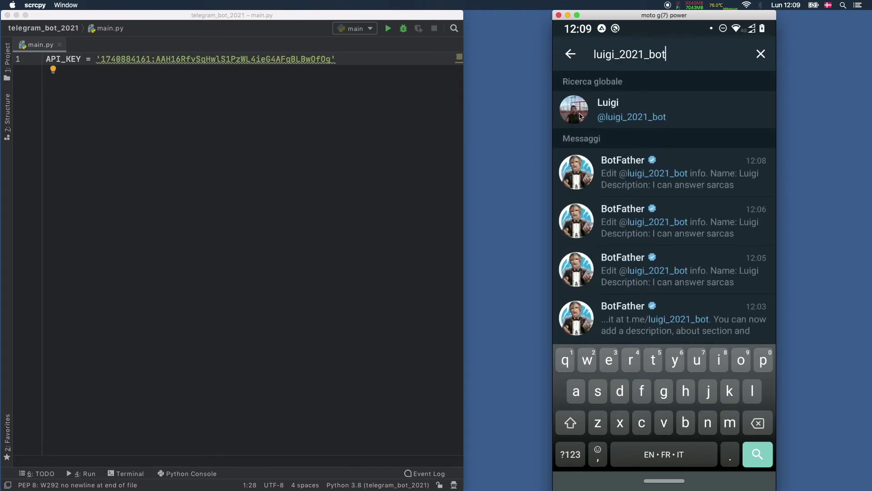
pyautogui.click(618, 111)
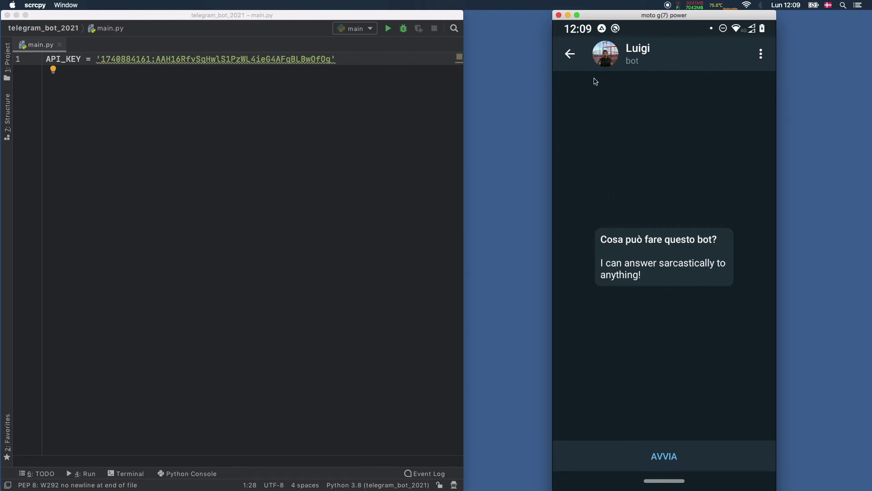
pyautogui.click(614, 61)
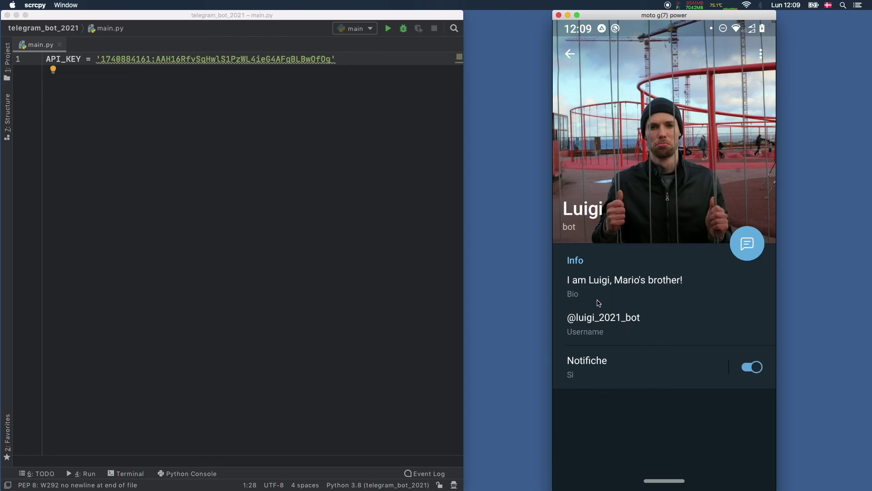
pyautogui.click(570, 54)
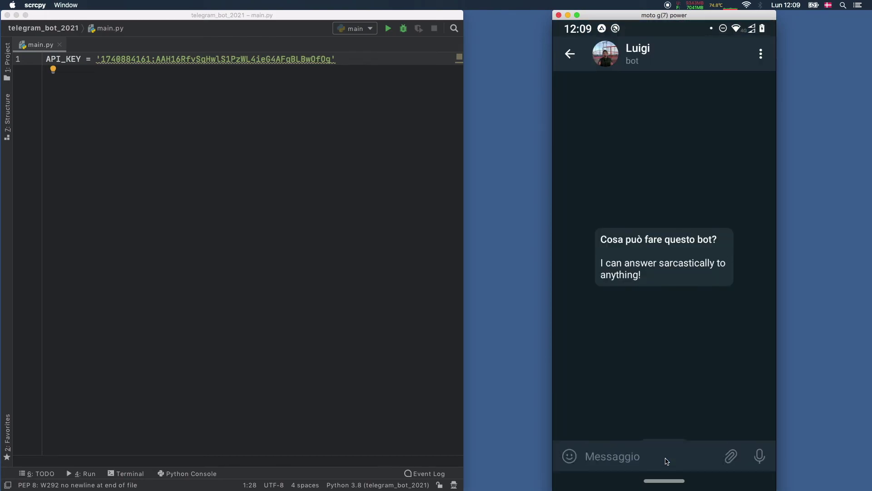